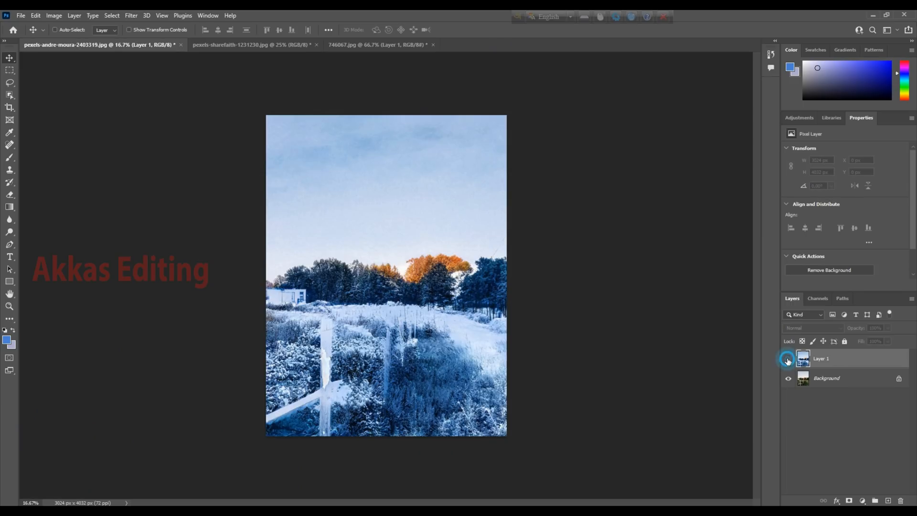
Step: Toggle the visibility of Layer 1 to compare the winter landscape with the original photo
{"action": "left_click", "coordinate": [788, 361]}
{"action": "left_click", "coordinate": [788, 360]}
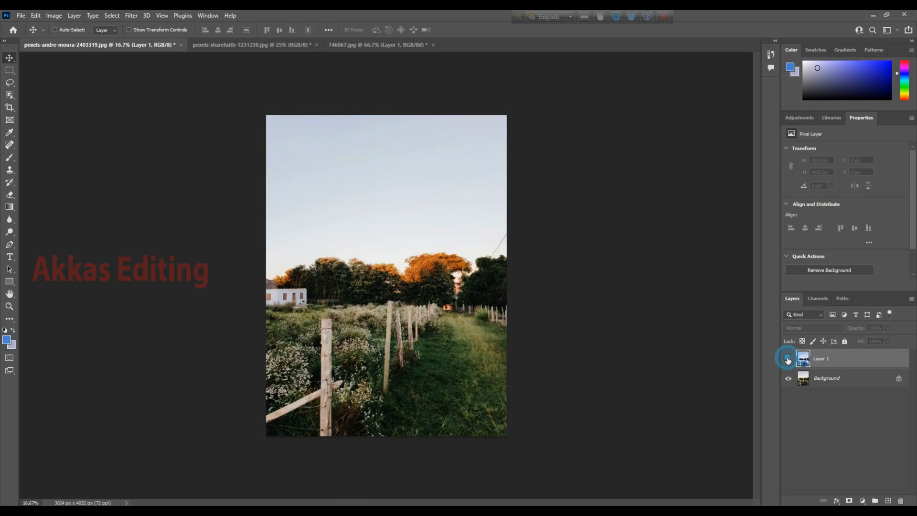
Step: Choose the Object Selection tool and turn Object Finder off and back on
{"action": "right_click", "coordinate": [10, 95]}
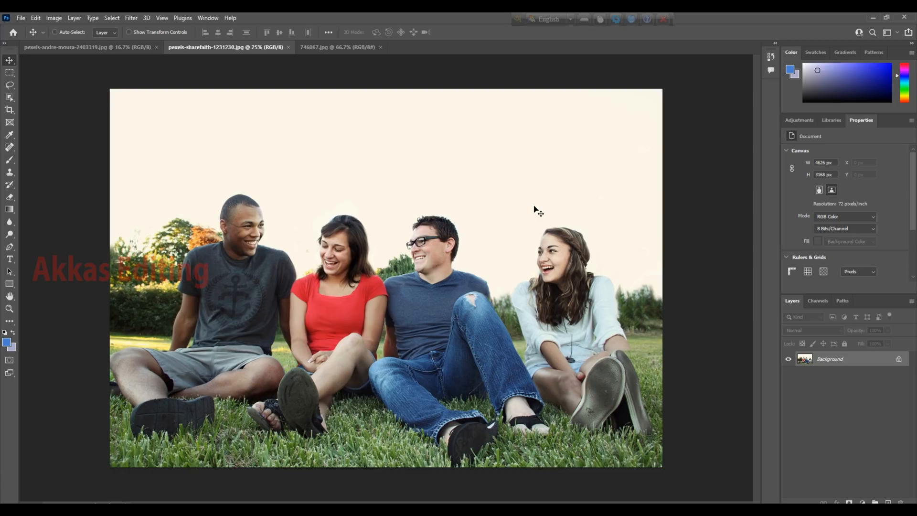
{"action": "left_click", "coordinate": [11, 98]}
{"action": "left_click", "coordinate": [11, 99]}
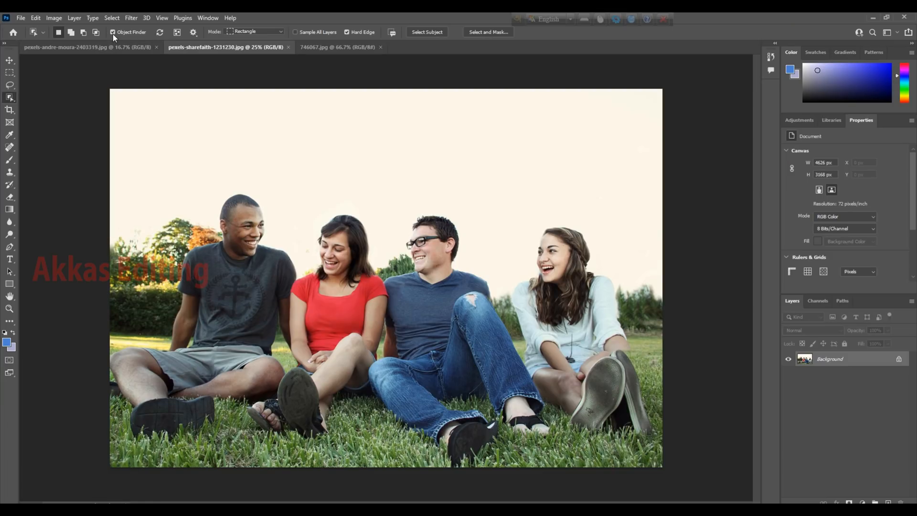
{"action": "left_click", "coordinate": [117, 53]}
{"action": "left_click", "coordinate": [113, 33]}
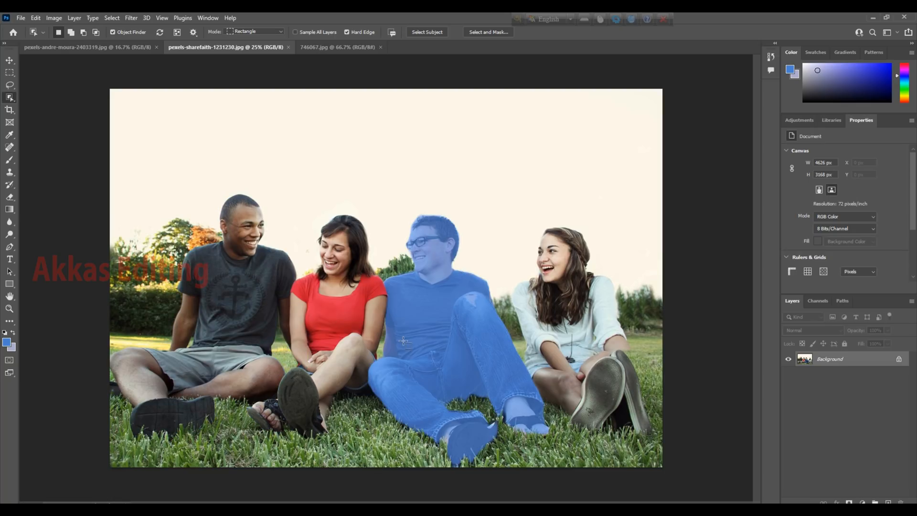
Step: Isolate the woman in the red shirt with a layer mask made from her object selection, and undo the mask
{"action": "left_click", "coordinate": [353, 328]}
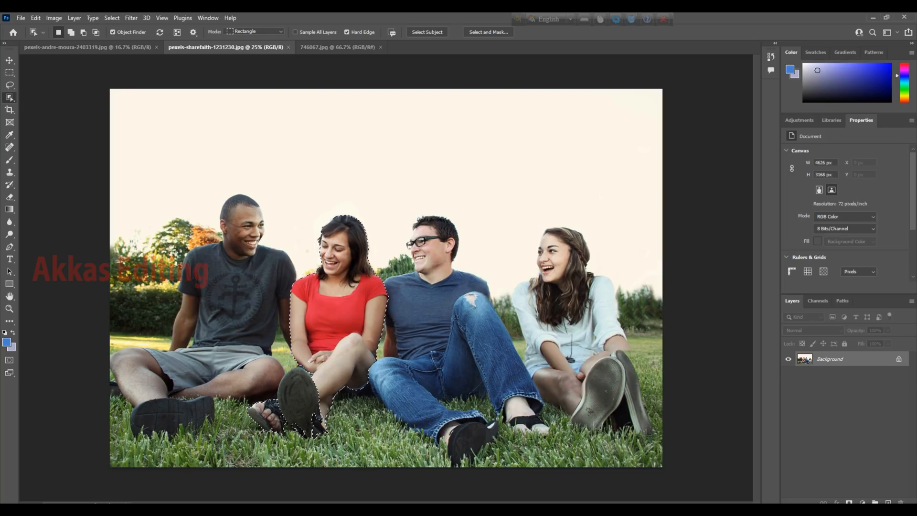
{"action": "left_click", "coordinate": [850, 503]}
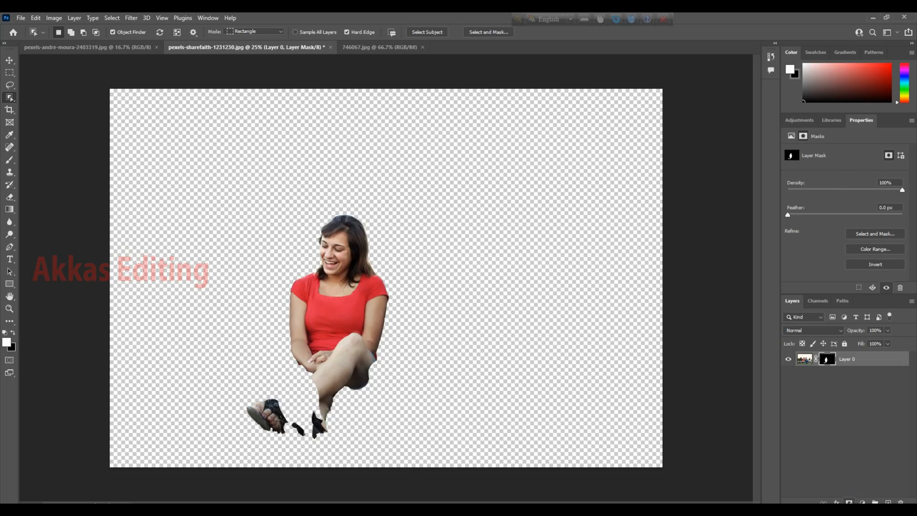
{"action": "key", "text": "ctrl+z"}
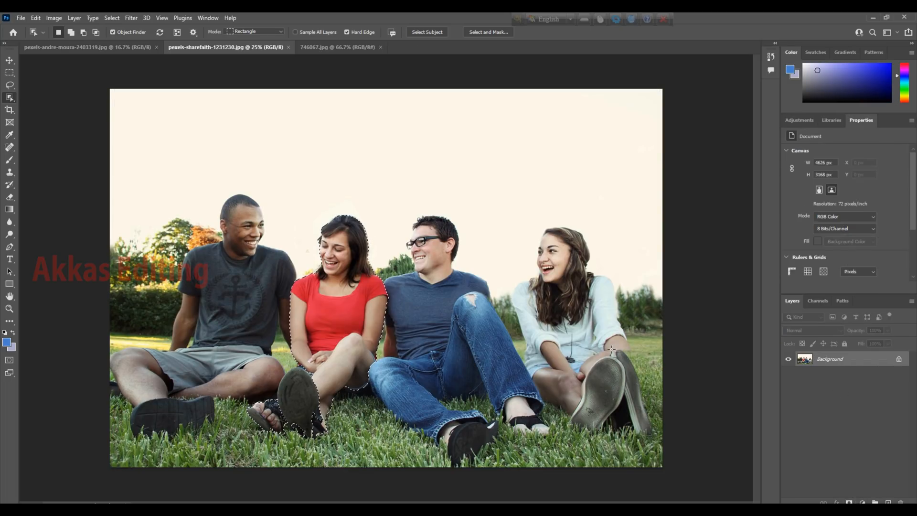
Step: Isolate the man with glasses using a layer mask made from his object selection, and undo the mask
{"action": "left_click", "coordinate": [430, 325]}
{"action": "left_click", "coordinate": [848, 500]}
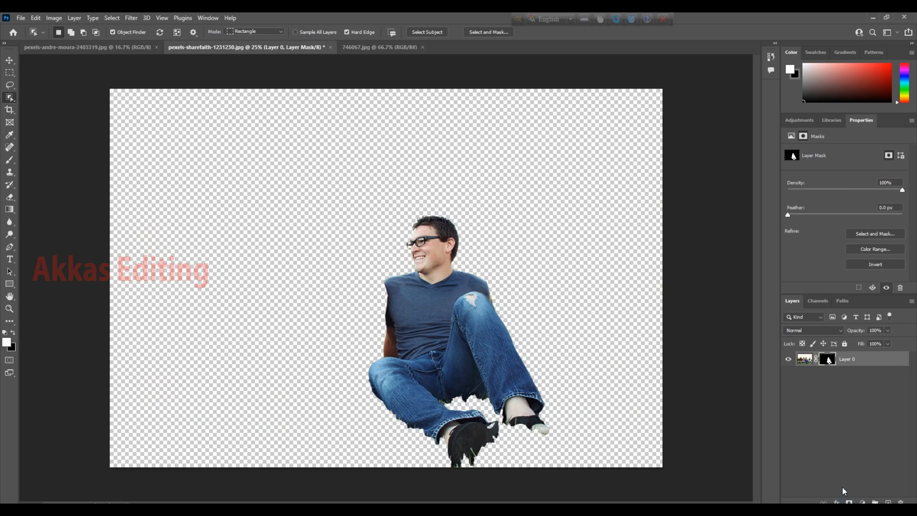
{"action": "key", "text": "ctrl+z"}
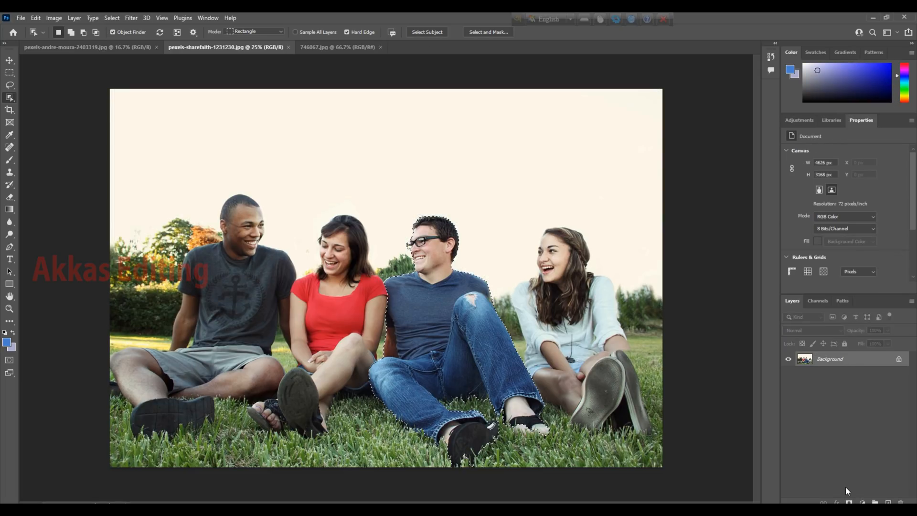
Step: Isolate the woman in the white shirt with a layer mask made from her object selection, and undo the mask
{"action": "left_click", "coordinate": [572, 329]}
{"action": "left_click", "coordinate": [849, 501]}
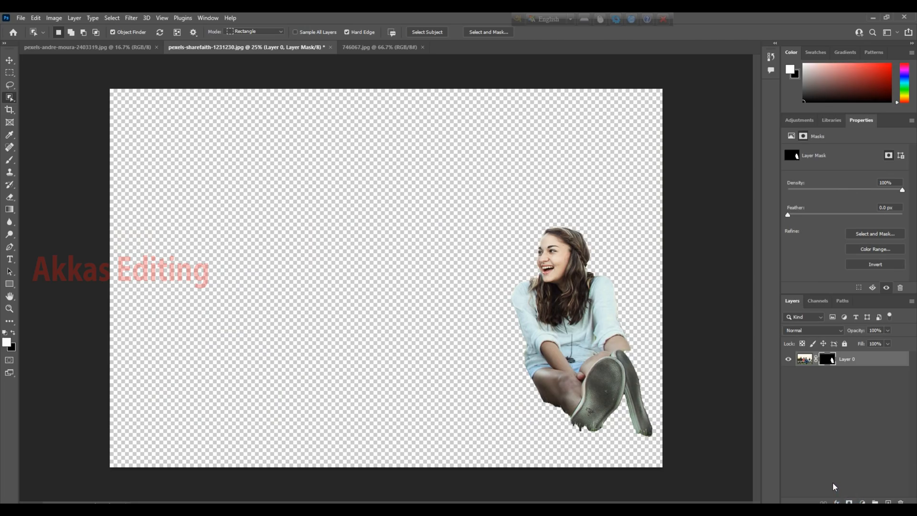
{"action": "key", "text": "ctrl+z"}
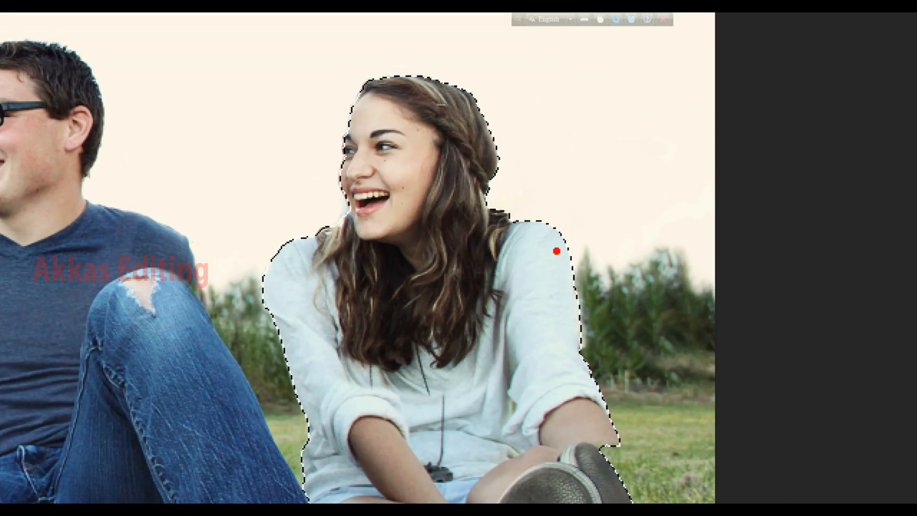
Step: Add the other three people to the selection, mask out the group's background, and clear the mask and selection again
{"action": "left_click_drag", "start_coordinate": [556, 251], "coordinate": [671, 206]}
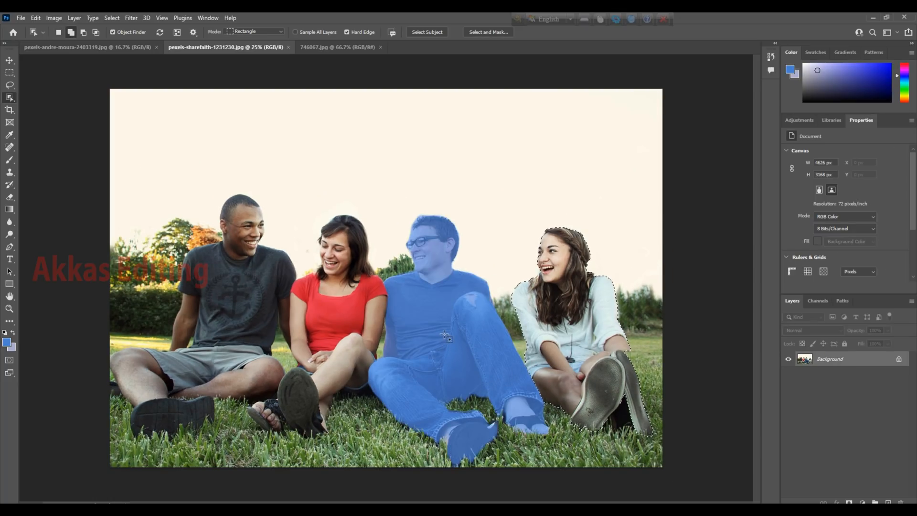
{"action": "left_click", "coordinate": [437, 353], "text": "shift"}
{"action": "left_click", "coordinate": [340, 338]}
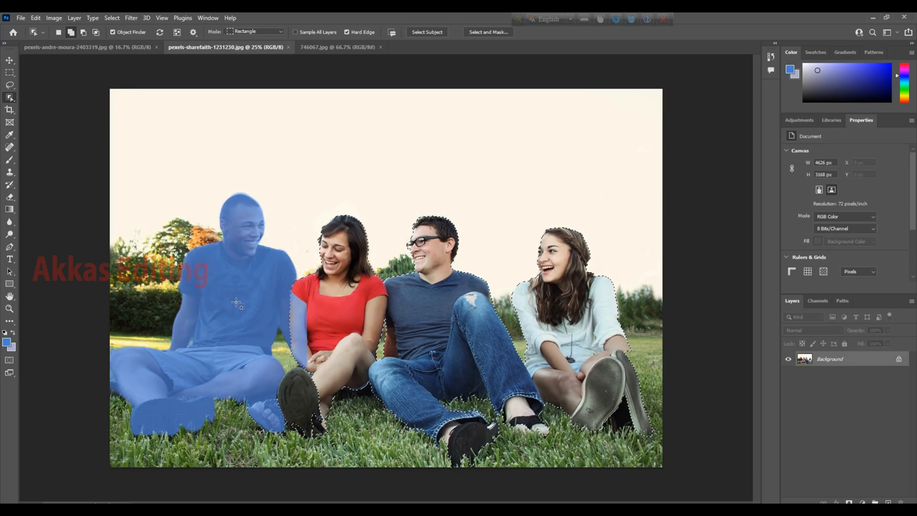
{"action": "left_click", "coordinate": [260, 307], "text": "shift"}
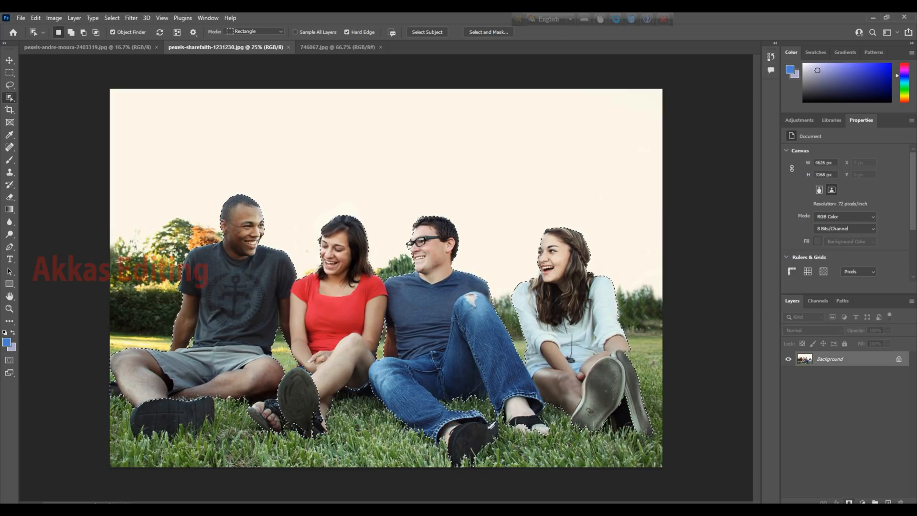
{"action": "left_click", "coordinate": [849, 502]}
{"action": "key", "text": "ctrl+d"}
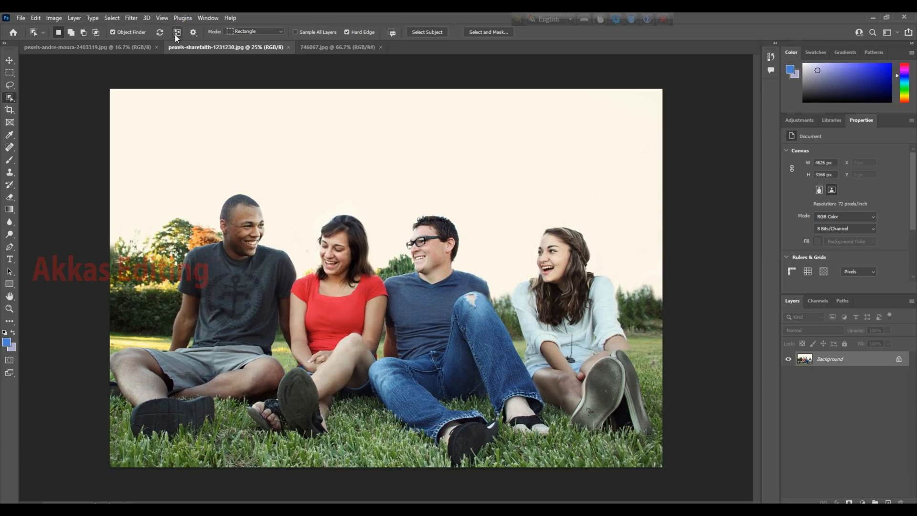
Step: Show and hide the overlay of all detected objects to check which people Object Finder recognizes
{"action": "left_click", "coordinate": [188, 42]}
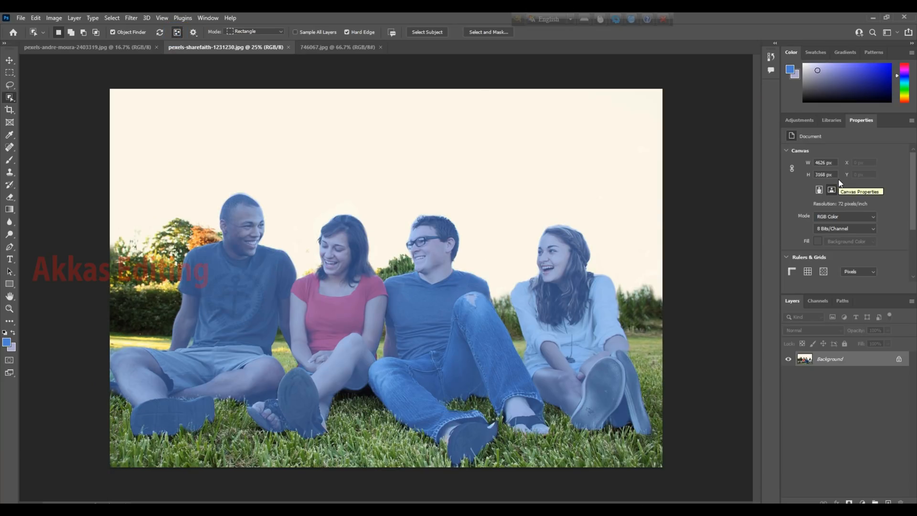
{"action": "left_click", "coordinate": [176, 31]}
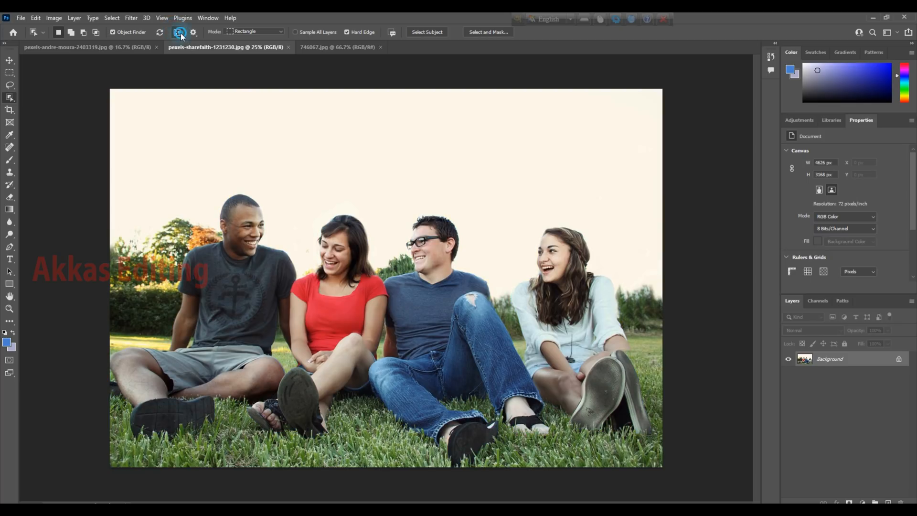
{"action": "left_click", "coordinate": [179, 32]}
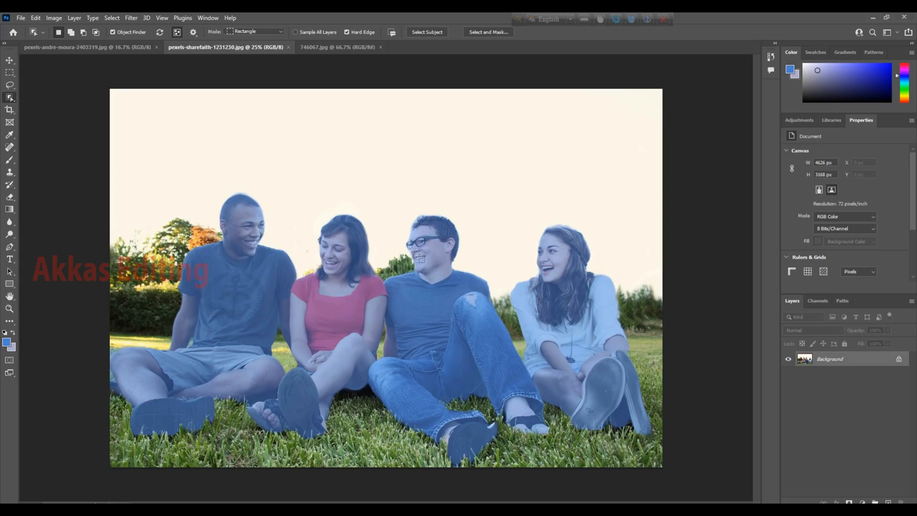
{"action": "left_click", "coordinate": [176, 33]}
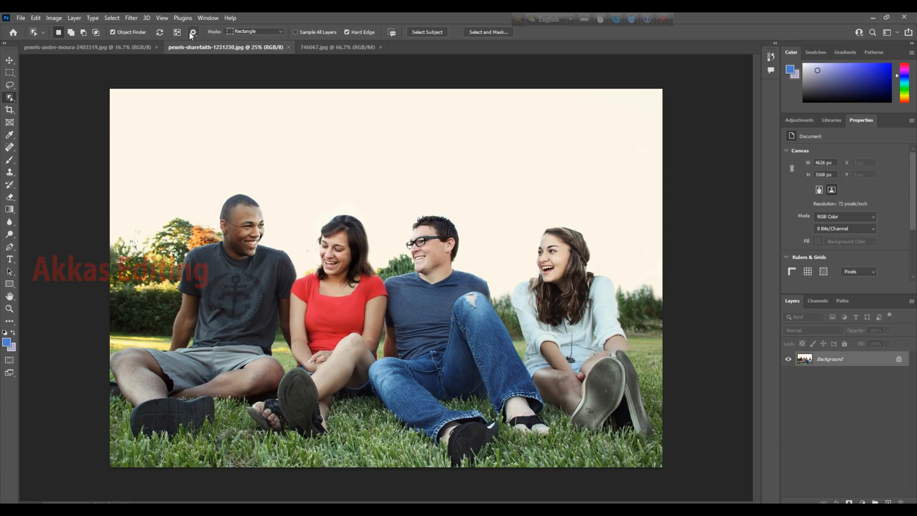
Step: Set the Object Finder overlay color to Magenta and select the woman in the white shirt
{"action": "left_click", "coordinate": [194, 33]}
{"action": "left_click", "coordinate": [194, 32]}
{"action": "left_click", "coordinate": [196, 89]}
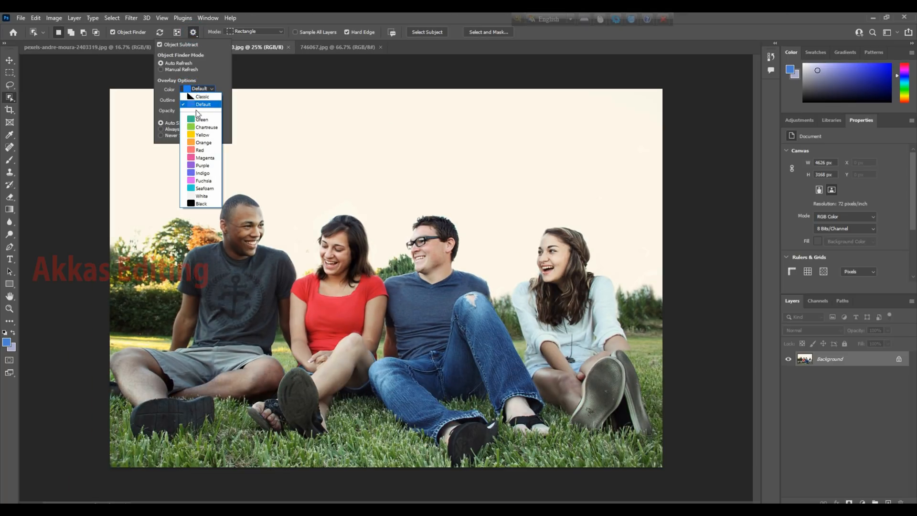
{"action": "left_click", "coordinate": [205, 157]}
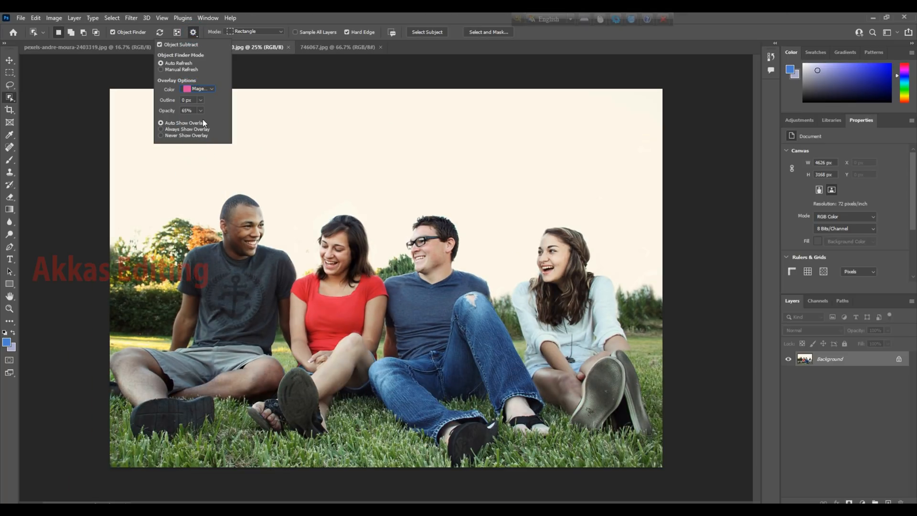
{"action": "left_click", "coordinate": [237, 88]}
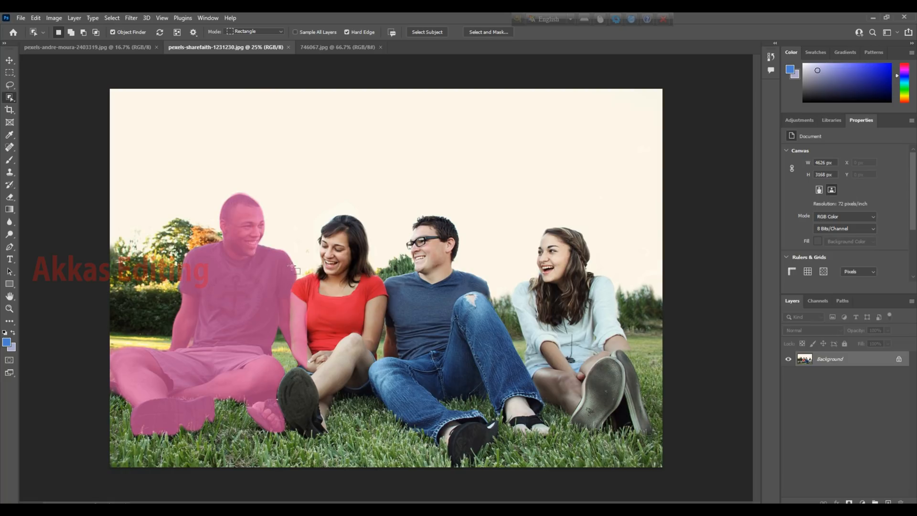
{"action": "left_click", "coordinate": [555, 323]}
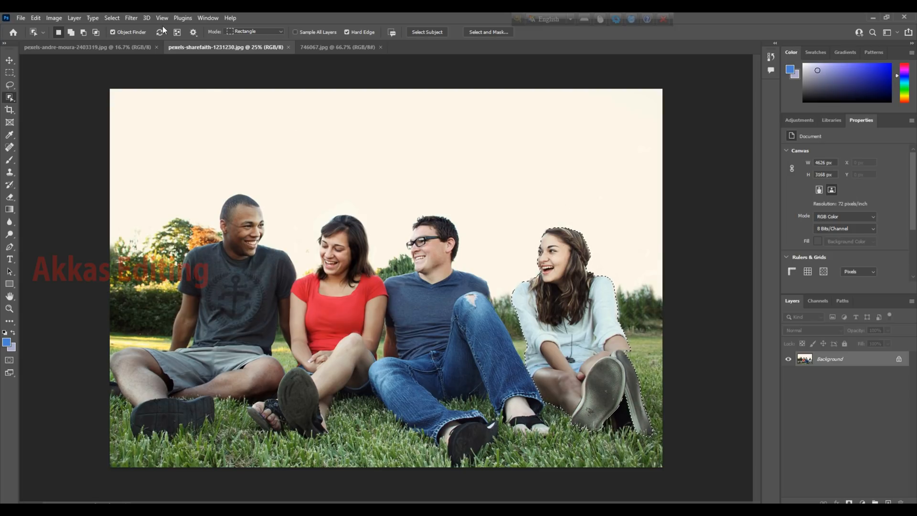
Step: Set the Object Finder overlay color to Green and clear the selection
{"action": "left_click", "coordinate": [195, 32]}
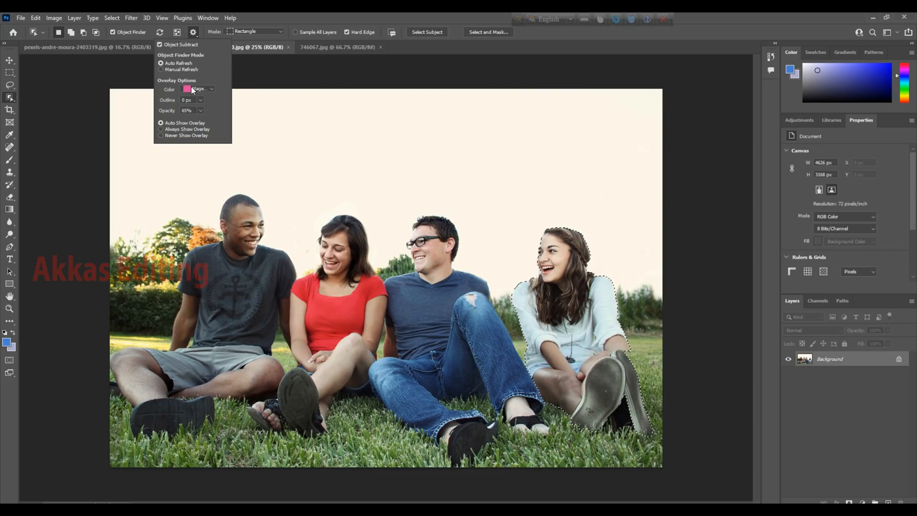
{"action": "left_click", "coordinate": [197, 89]}
{"action": "left_click", "coordinate": [202, 120]}
{"action": "left_click", "coordinate": [364, 75]}
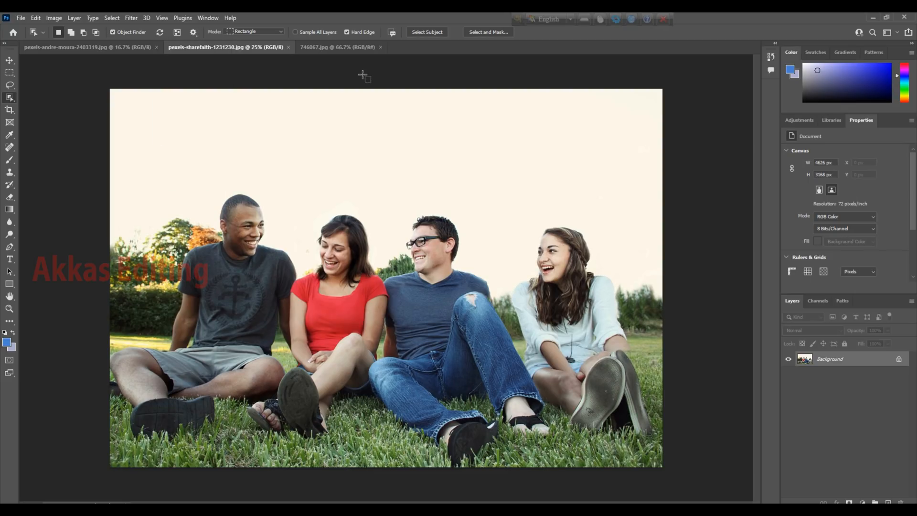
Step: Switch to the damaged portrait 746067.jpg and enable the Colorize neural filter on it
{"action": "key", "text": "ctrl+Tab"}
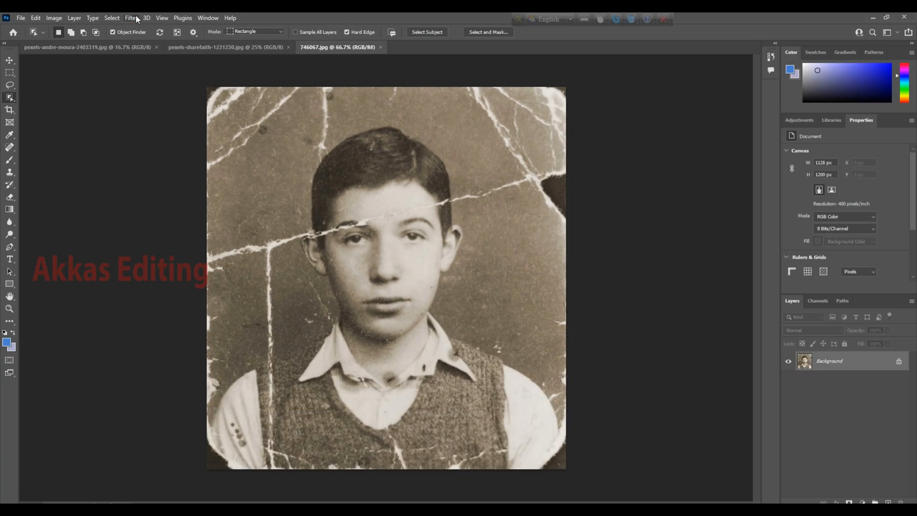
{"action": "left_click", "coordinate": [129, 29]}
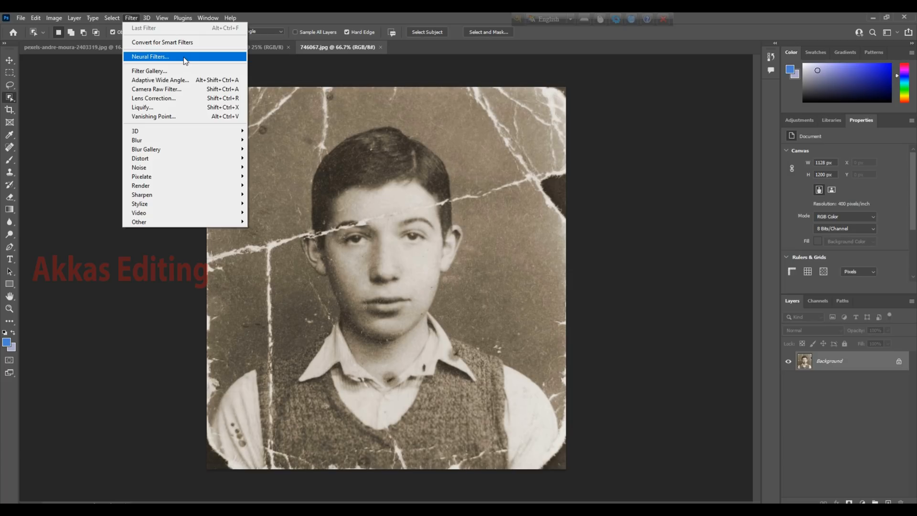
{"action": "left_click", "coordinate": [185, 61]}
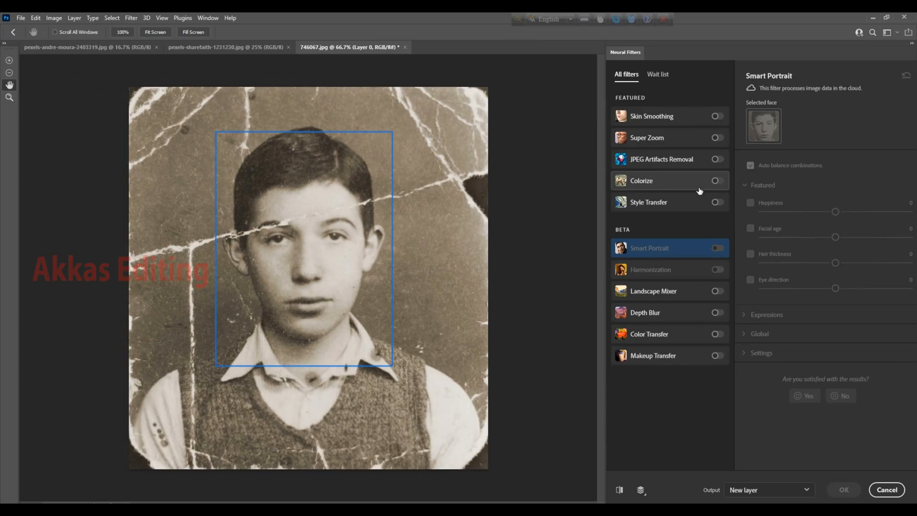
{"action": "left_click", "coordinate": [717, 182]}
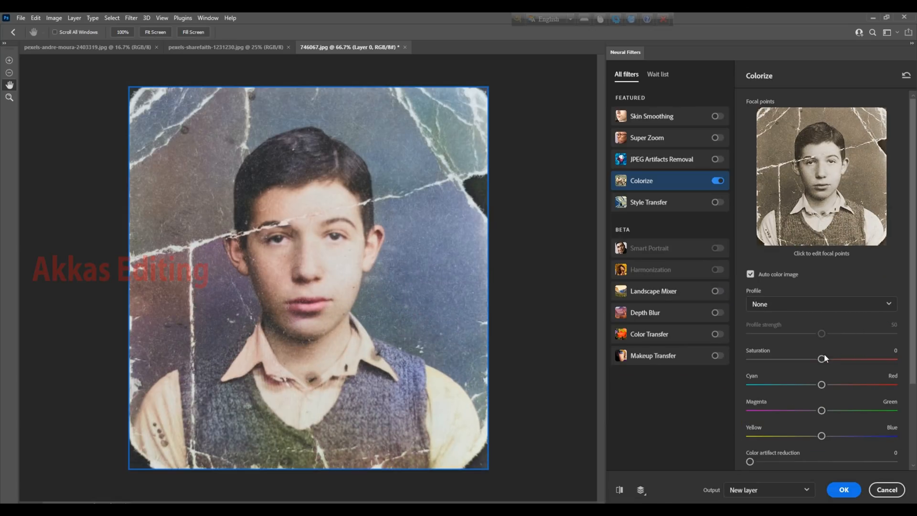
Step: Set Colorize saturation to +13, shift the colors slightly toward red and yellow, and apply the result to a new layer
{"action": "left_click_drag", "start_coordinate": [825, 358], "coordinate": [837, 388]}
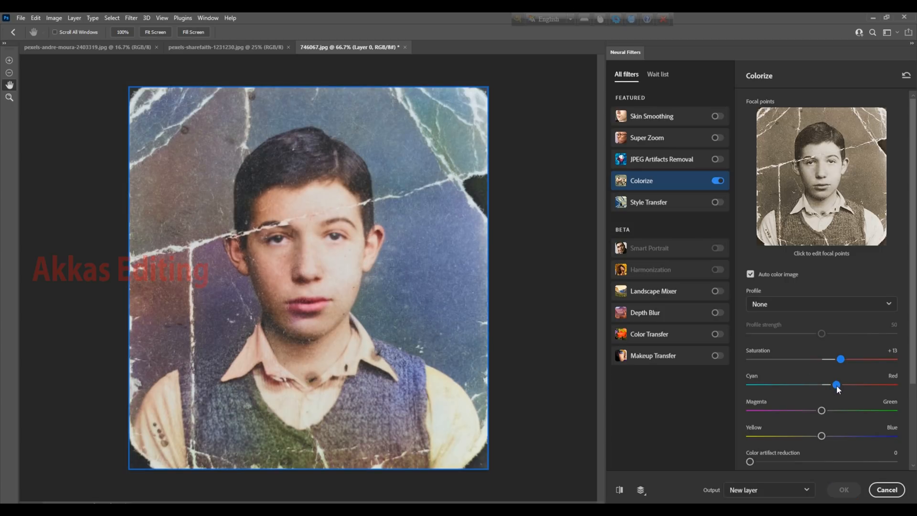
{"action": "left_click_drag", "start_coordinate": [821, 435], "coordinate": [809, 439]}
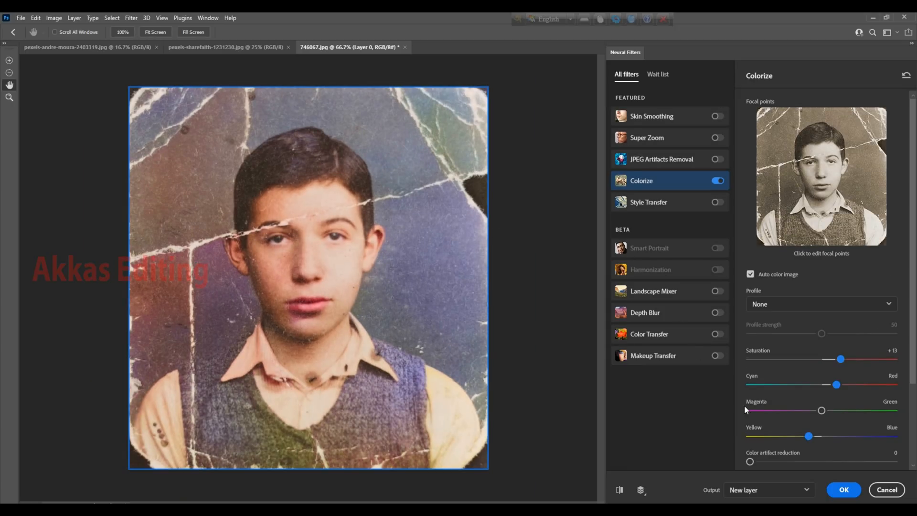
{"action": "left_click", "coordinate": [849, 491]}
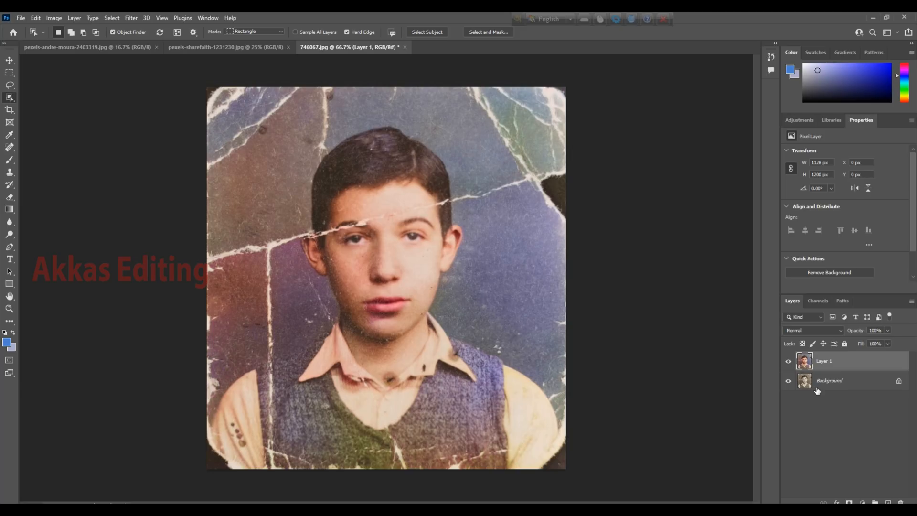
Step: Switch to the landscape photo pexels-andre-moura-2403319.jpg
{"action": "left_click", "coordinate": [222, 49]}
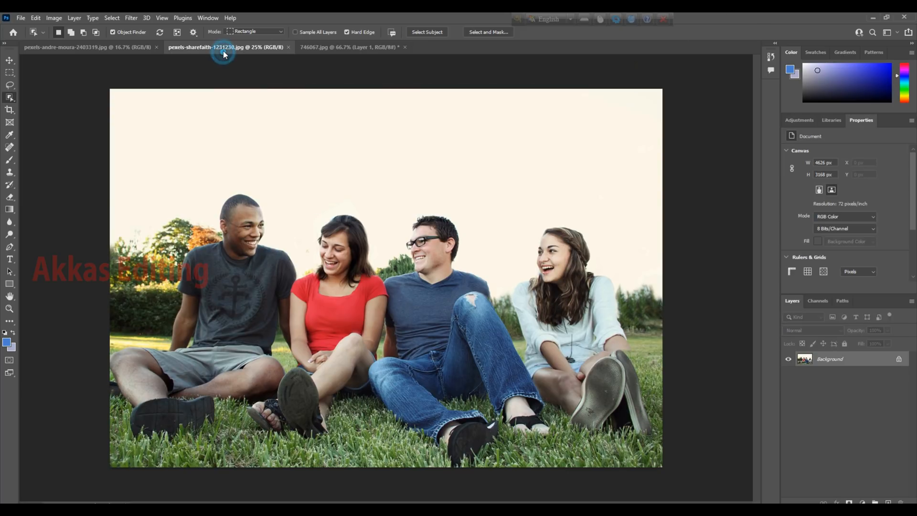
{"action": "left_click", "coordinate": [109, 46]}
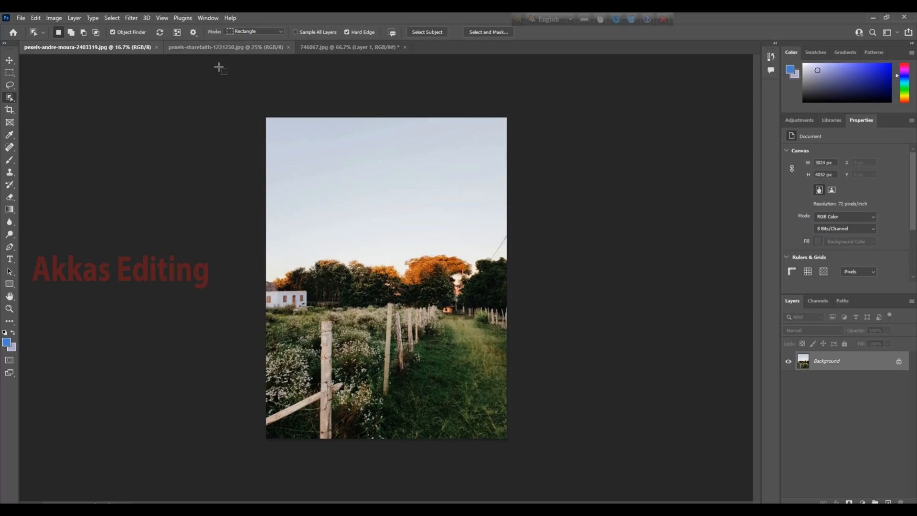
Step: Open the Neural Filters for the landscape photo and enable the Landscape Mixer filter
{"action": "left_click", "coordinate": [131, 19]}
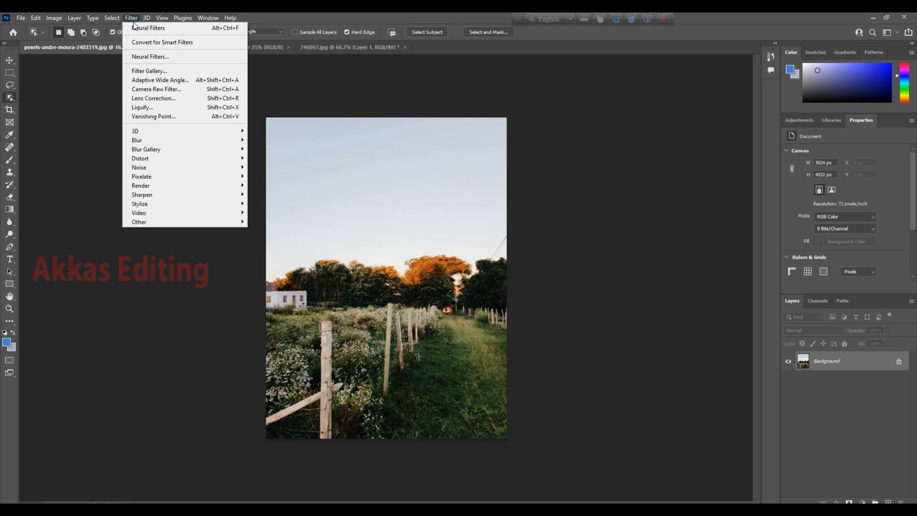
{"action": "left_click", "coordinate": [156, 58]}
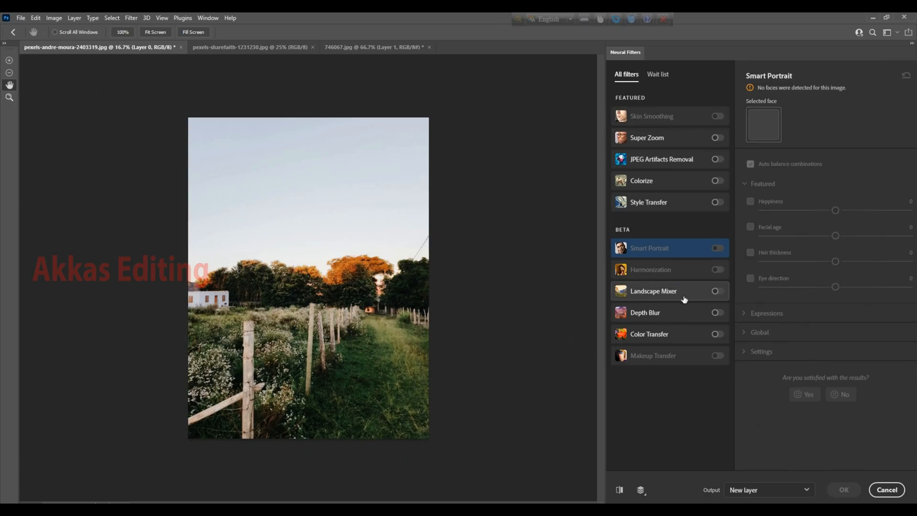
{"action": "left_click", "coordinate": [715, 292]}
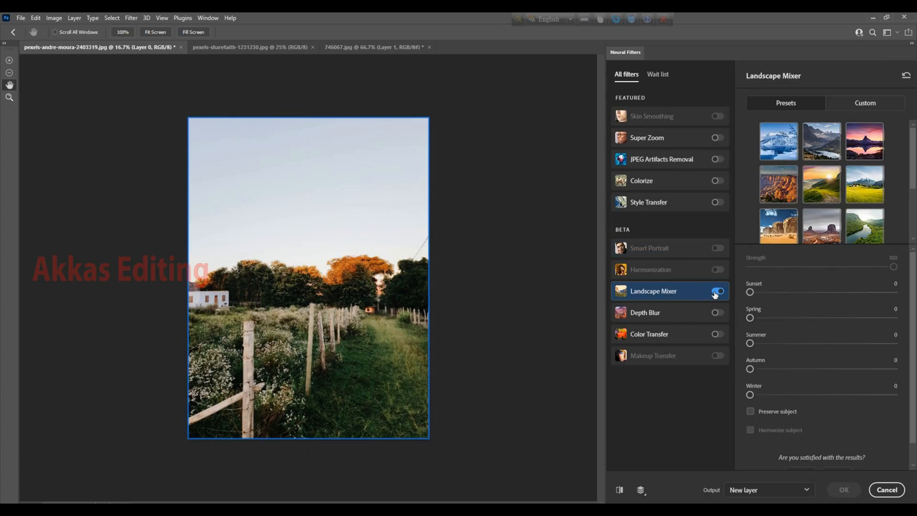
Step: Browse the Landscape Mixer presets and try the blue snowy mountain preset on the landscape
{"action": "scroll", "coordinate": [862, 166], "scroll_direction": "down", "scroll_amount": 2}
{"action": "scroll", "coordinate": [860, 170], "scroll_direction": "up", "scroll_amount": 2}
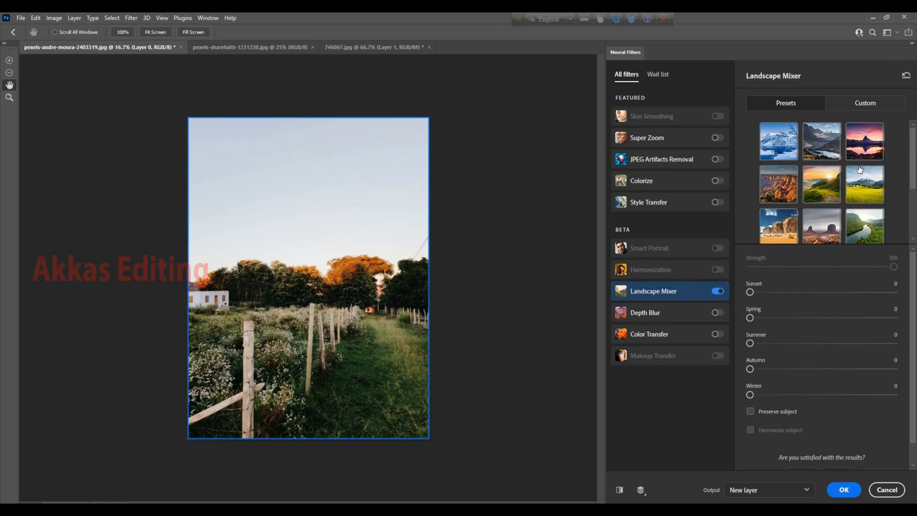
{"action": "left_click", "coordinate": [860, 170]}
{"action": "left_click", "coordinate": [790, 137]}
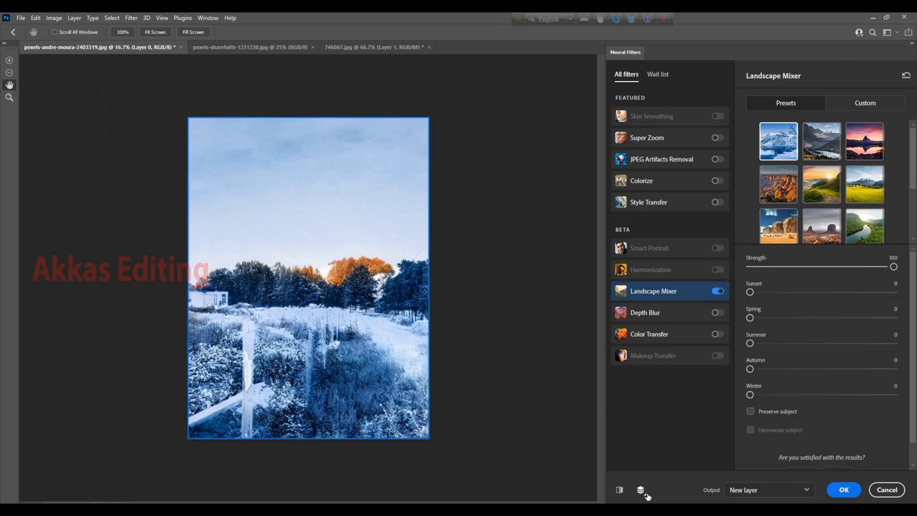
Step: Compare the snowy landscape preview with the original photo by toggling between them
{"action": "left_click", "coordinate": [621, 490]}
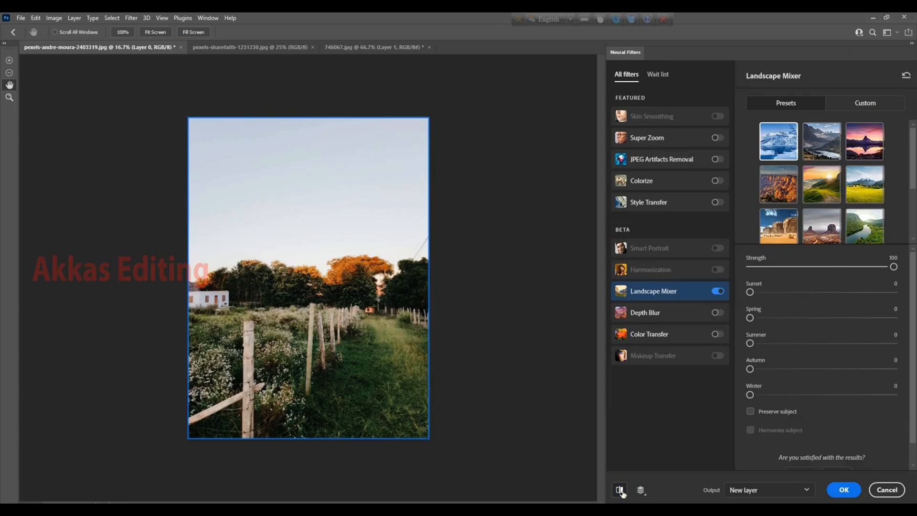
{"action": "left_click", "coordinate": [620, 490]}
{"action": "left_click", "coordinate": [620, 490]}
{"action": "left_click", "coordinate": [621, 490]}
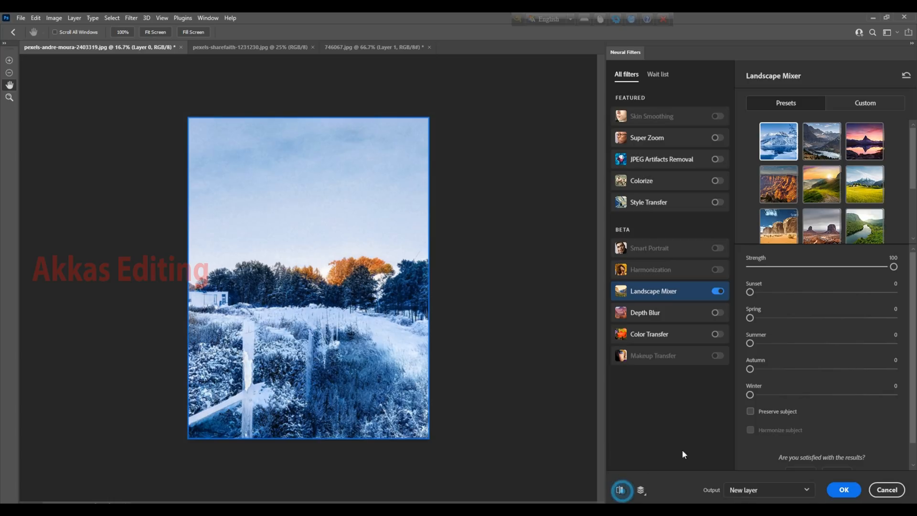
Step: Choose the pink and purple sunset mountain preset and output the Landscape Mixer result to a new layer
{"action": "left_click", "coordinate": [871, 149]}
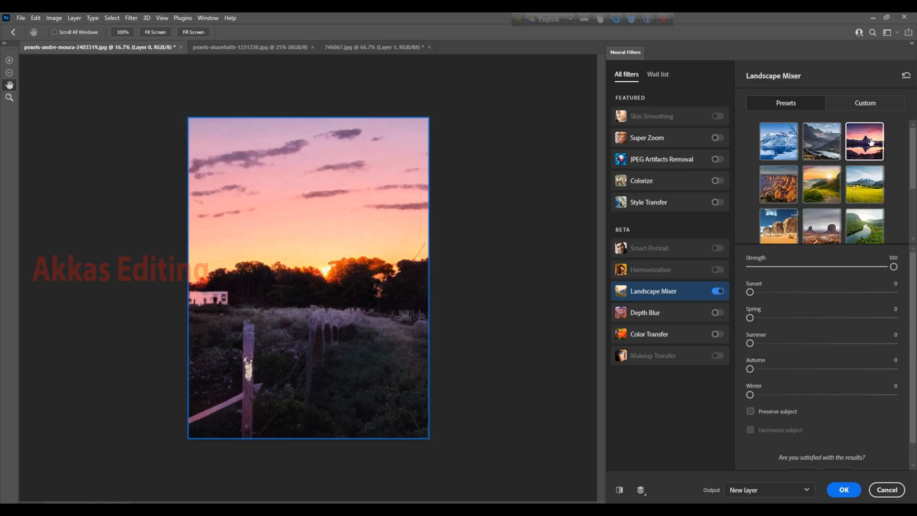
{"action": "left_click", "coordinate": [845, 491]}
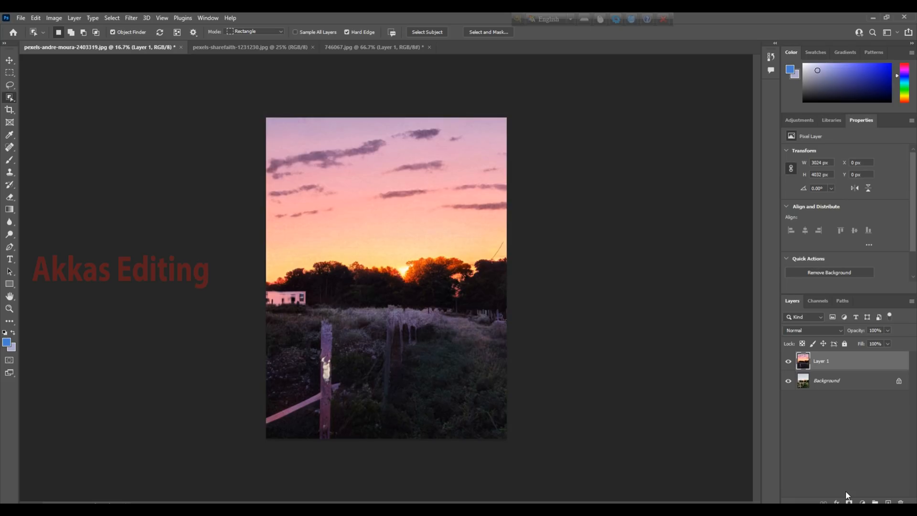
Step: Switch to the colorized portrait 746067.jpg
{"action": "left_click", "coordinate": [354, 47]}
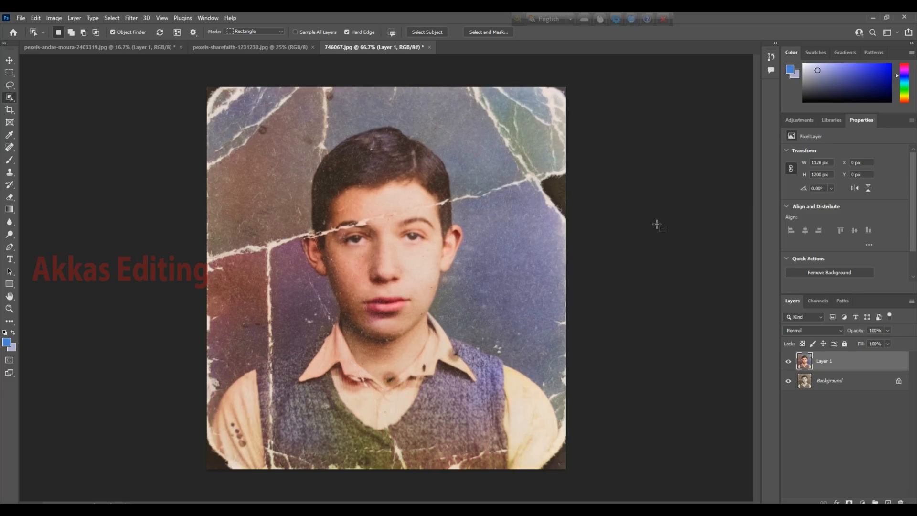